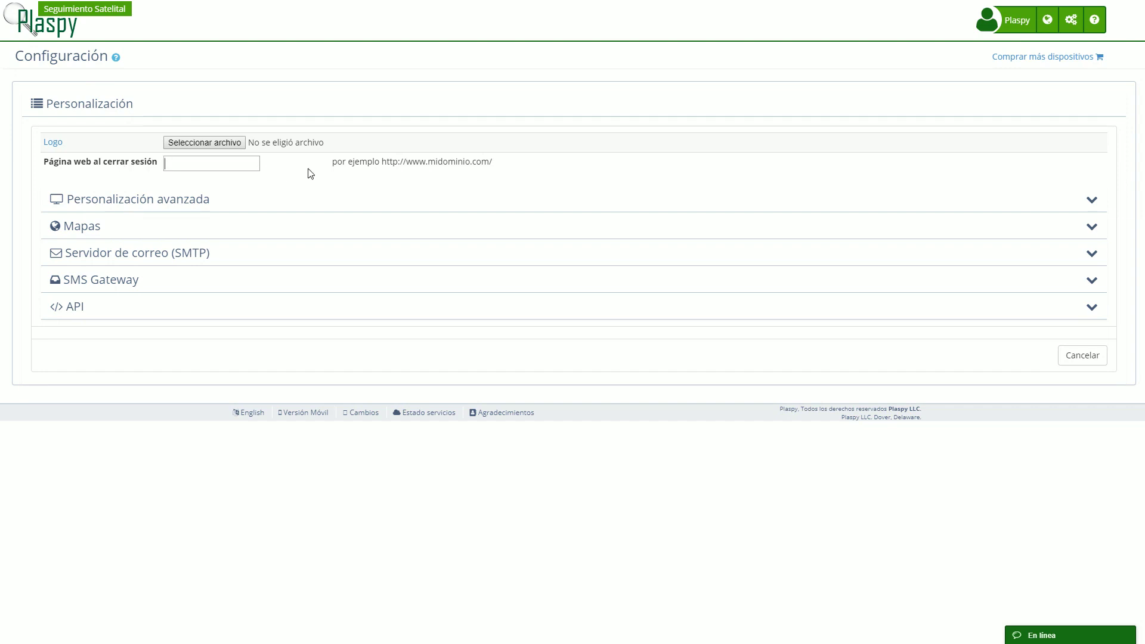
pyautogui.write('http://www.google.com')
pyautogui.press('Tab')
pyautogui.tripleClick(411, 162)
pyautogui.click(519, 169)
pyautogui.click(1015, 20)
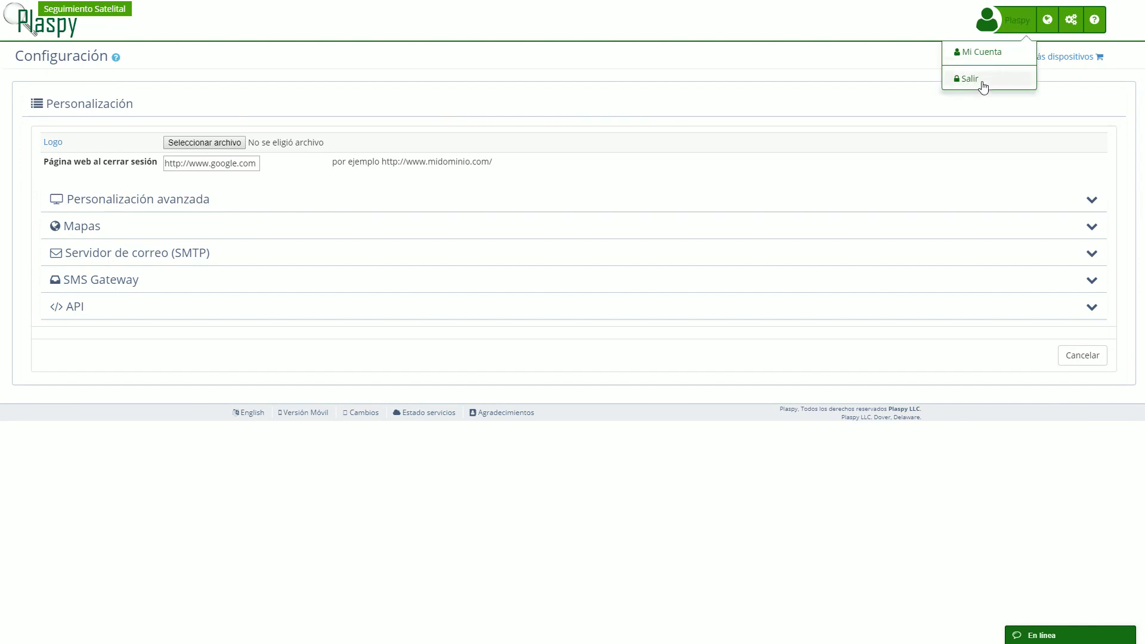
pyautogui.click(288, 167)
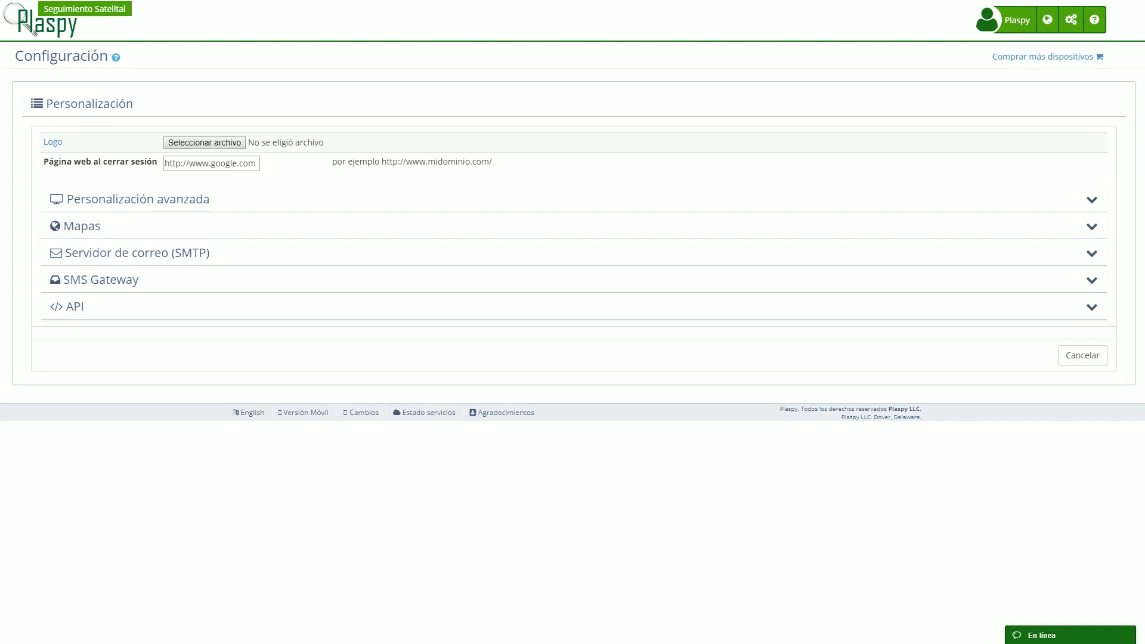
pyautogui.moveTo(256, 163); pyautogui.dragTo(165, 164)
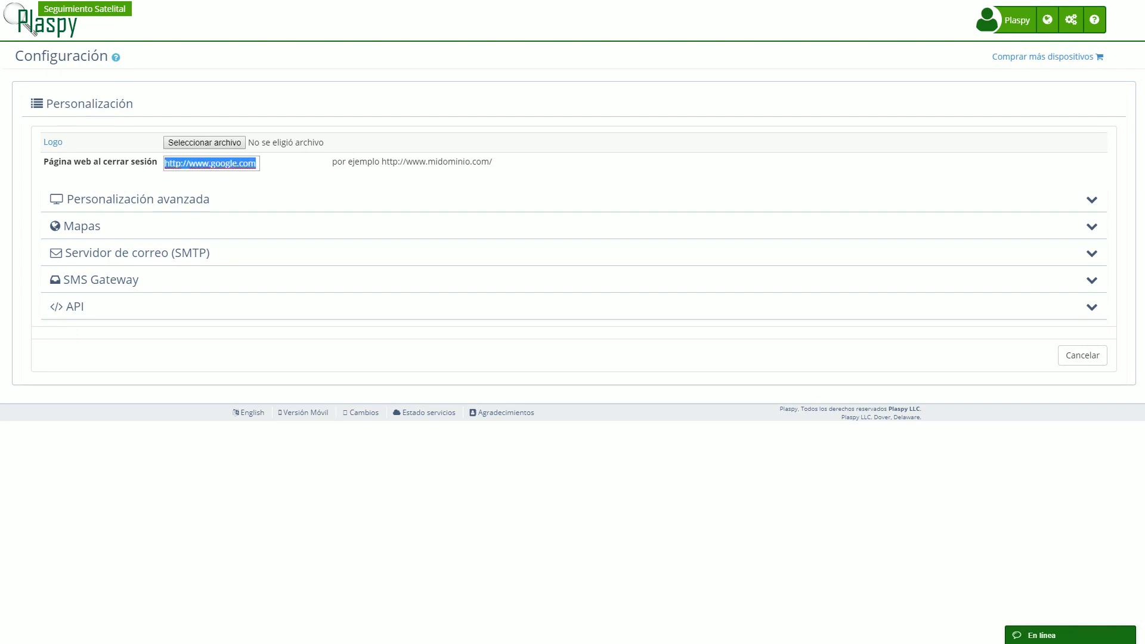
pyautogui.press('BackSpace')
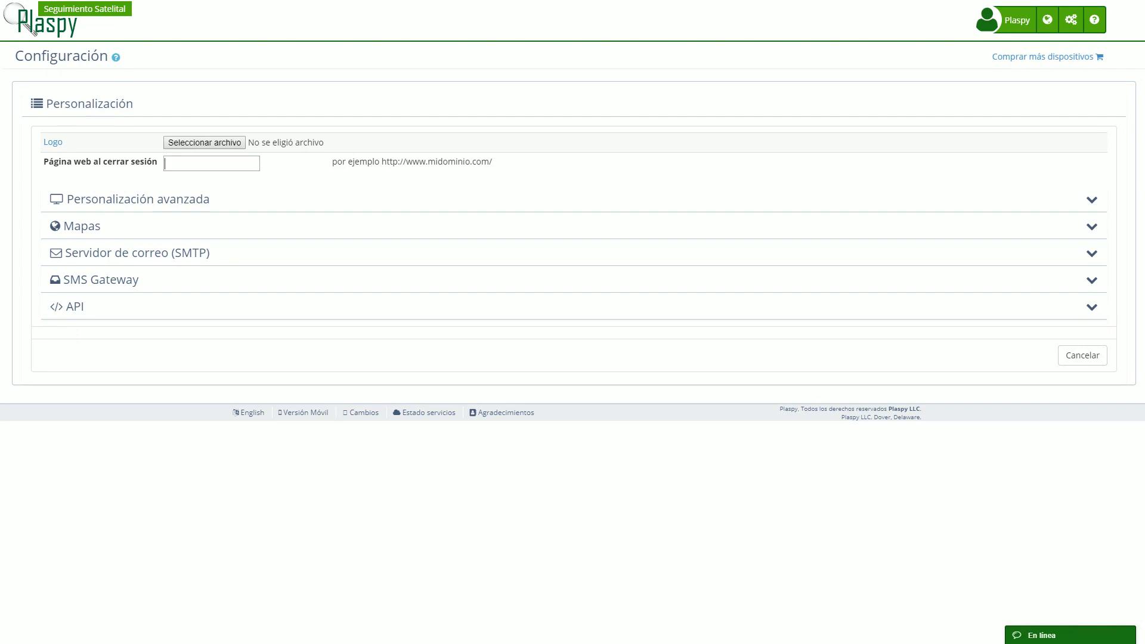
# - Expand the advanced personalization section and set the organization name to "mi empresa"
pyautogui.click(186, 206)
pyautogui.scroll(-2, 16, 206)
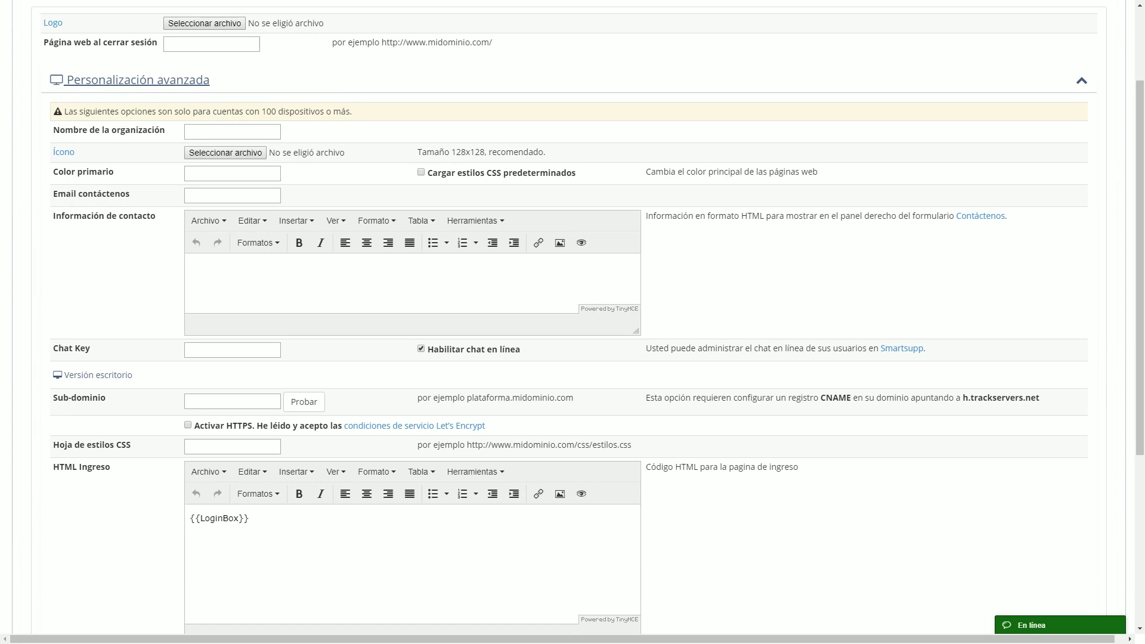
pyautogui.write('mi empresa')
pyautogui.click(233, 401)
pyautogui.write('www.miempes')
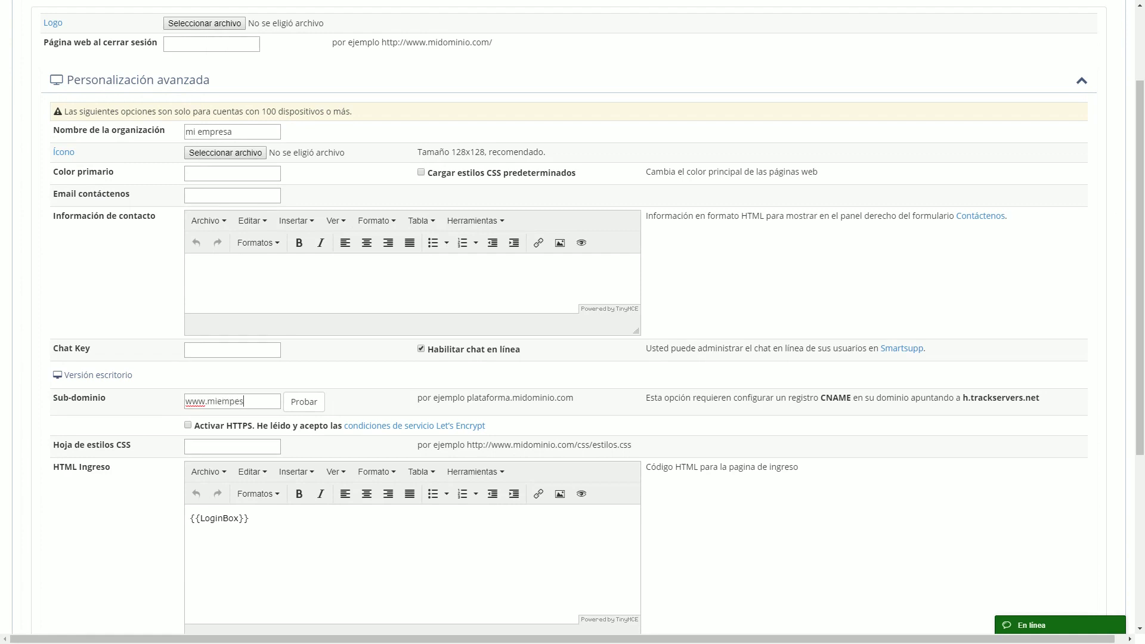
pyautogui.press('BackSpace')
pyautogui.press('BackSpace')
pyautogui.write('resa.com')
pyautogui.press('Tab')
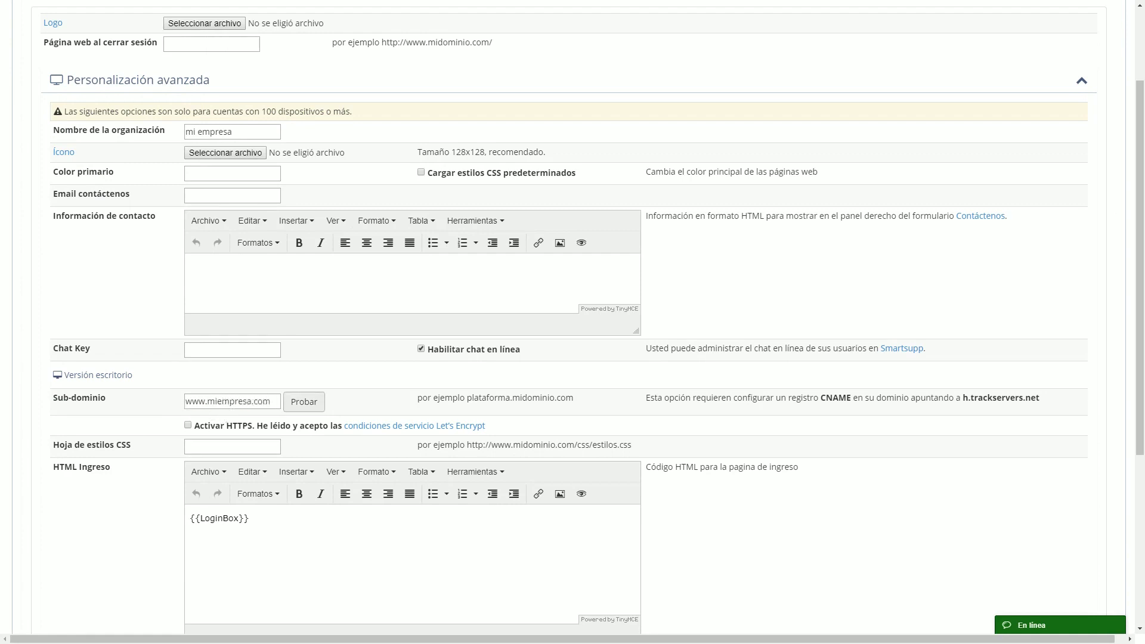
# - Replace the www prefix of the sub-domain with gps so it reads gps.miempresa.com
pyautogui.moveTo(271, 401); pyautogui.dragTo(186, 402)
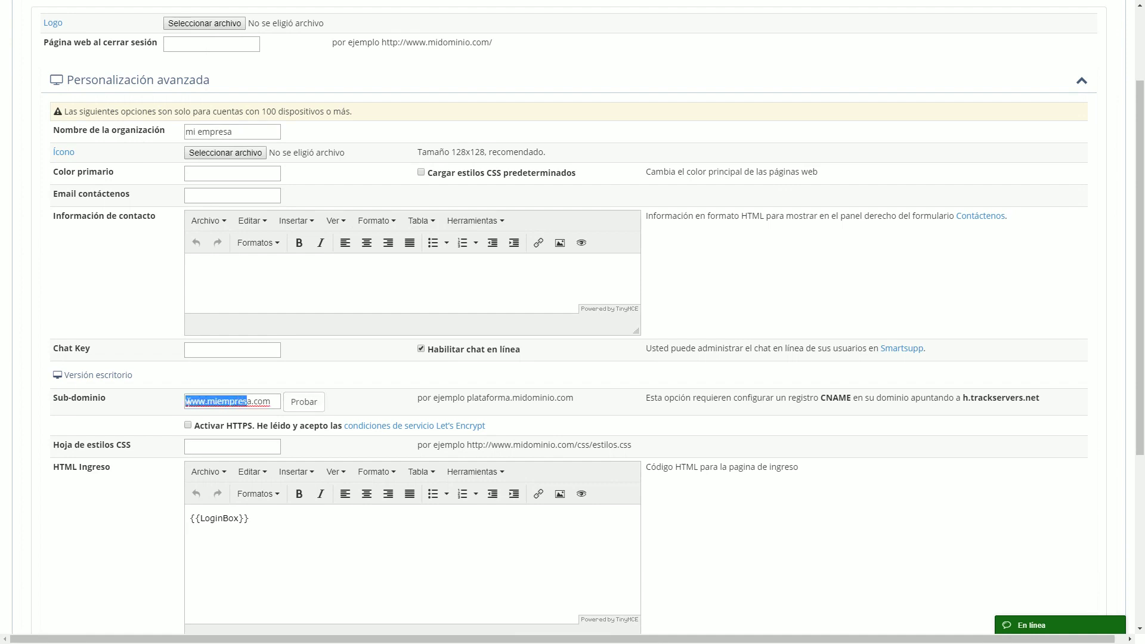
pyautogui.click(252, 401)
pyautogui.tripleClick(253, 401)
pyautogui.click(234, 402)
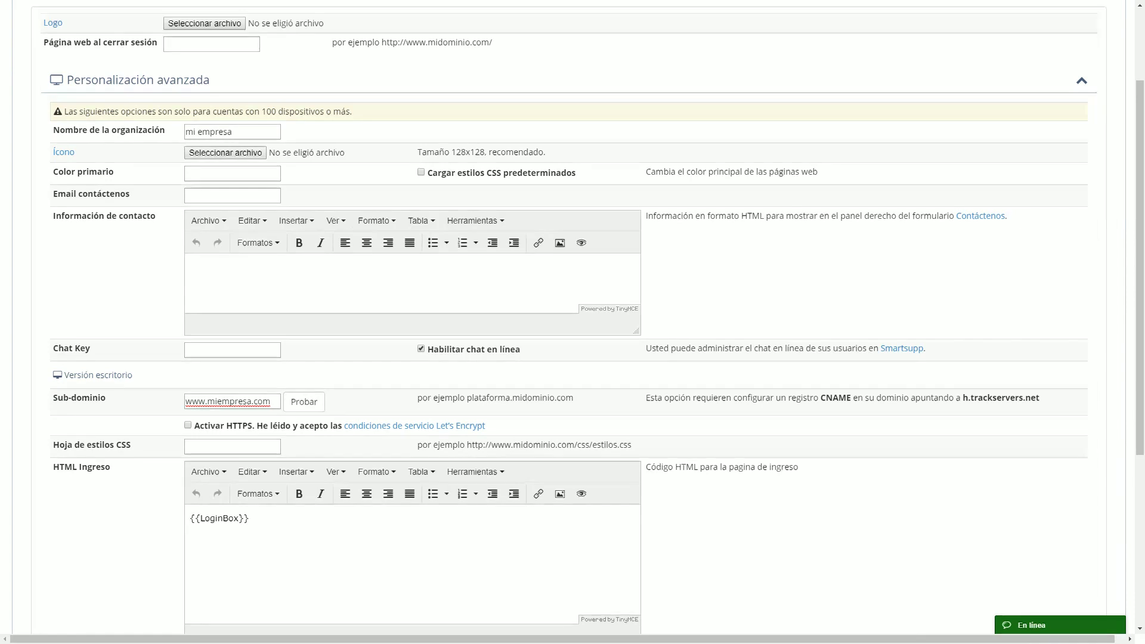
pyautogui.click(272, 401)
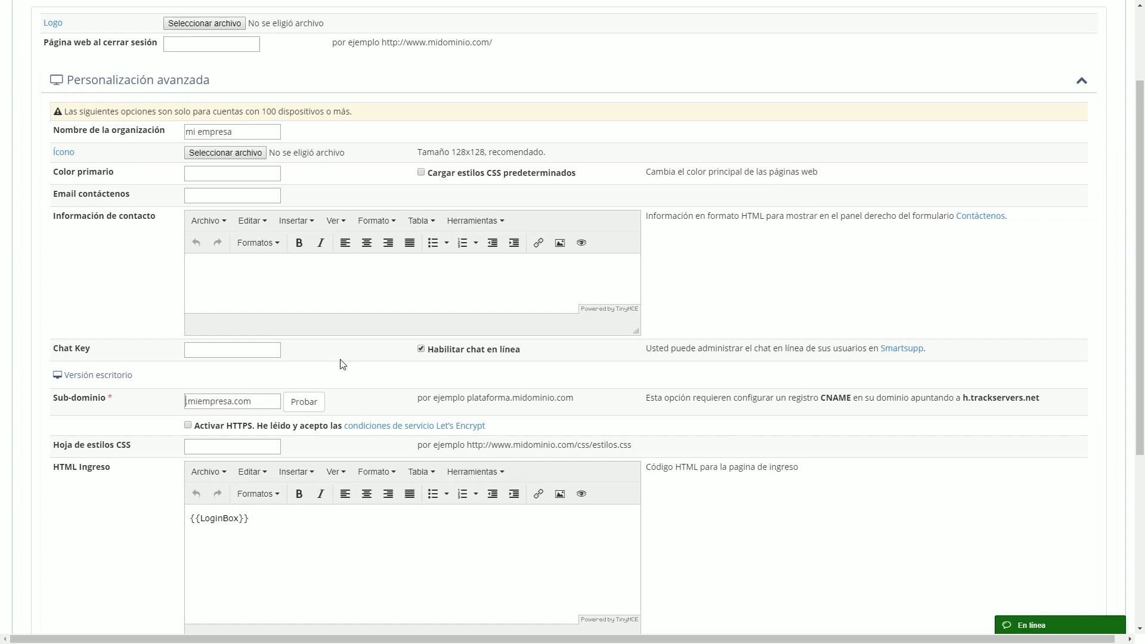
pyautogui.hotkey('shift', 'Home')
pyautogui.write('gps')
pyautogui.doubleClick(213, 402)
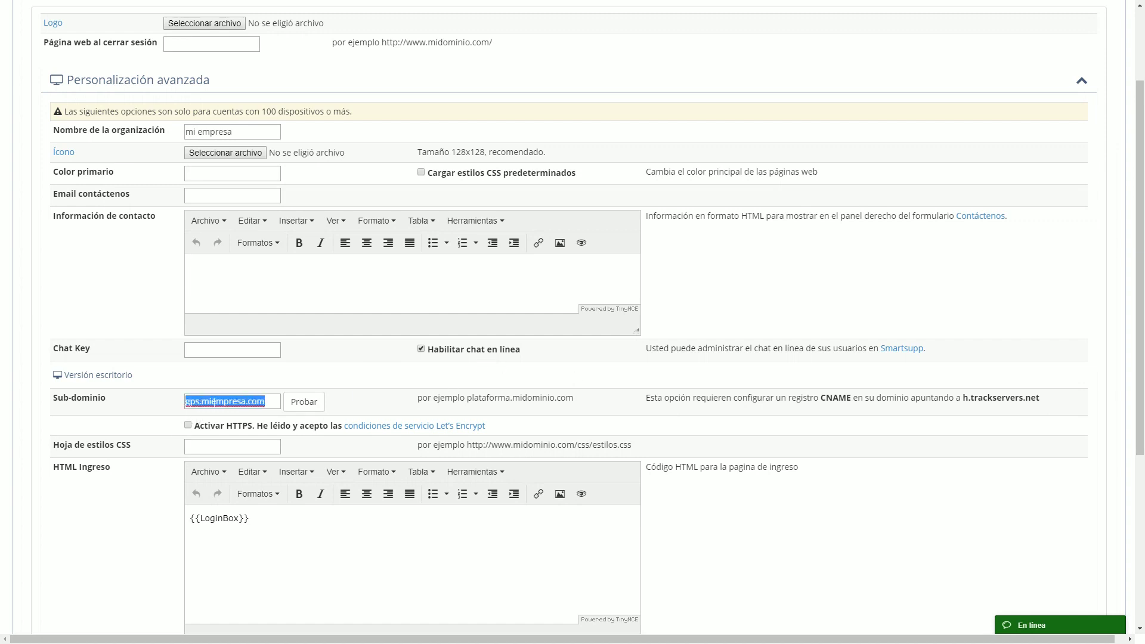
pyautogui.click(216, 390)
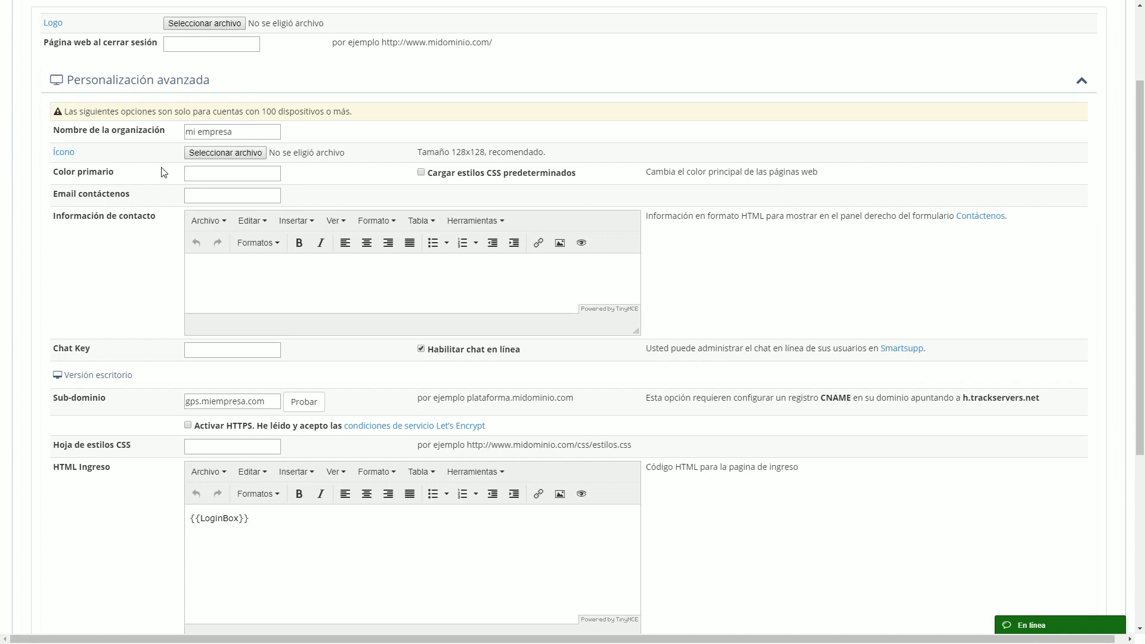
# - Set the primary color to the orange-red #e64f20 and enable loading of the default CSS styles
pyautogui.click(186, 173)
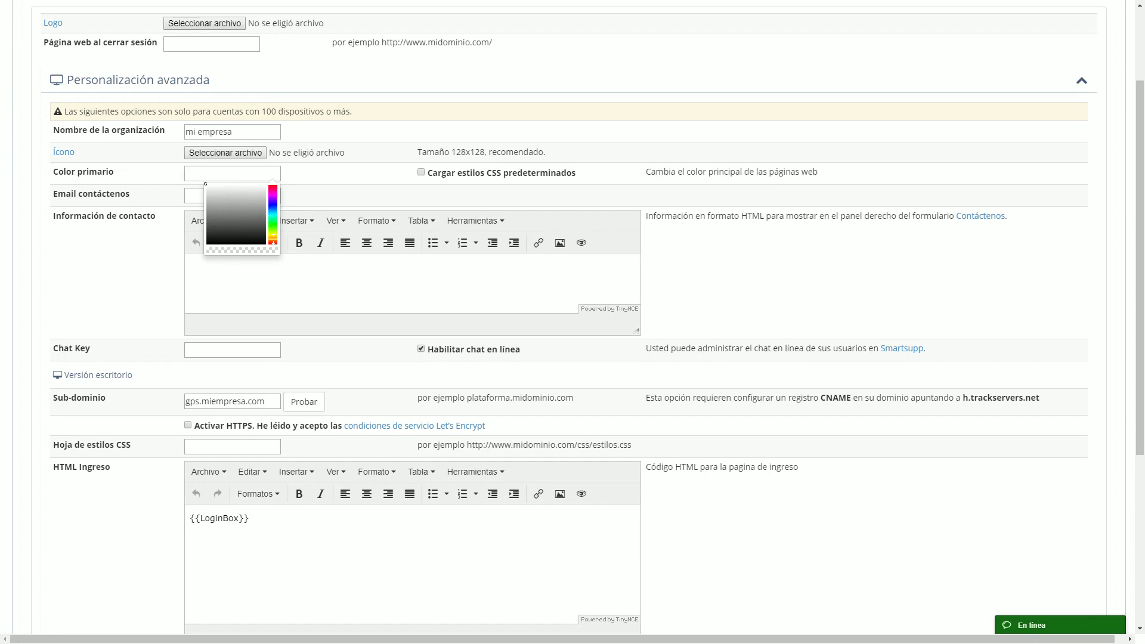
pyautogui.click(273, 239)
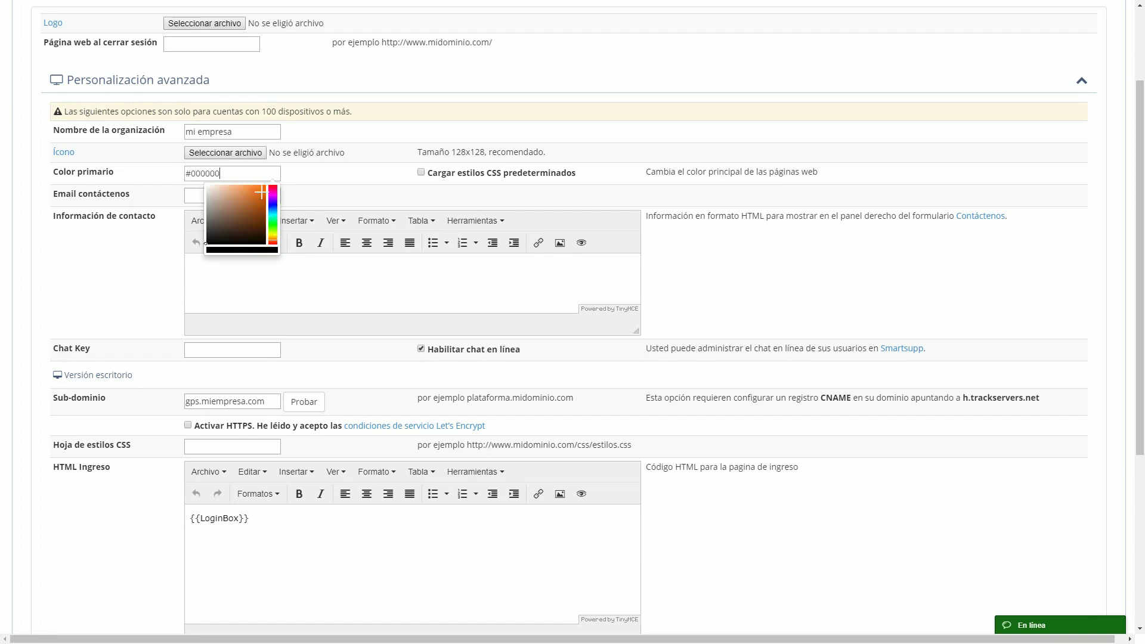
pyautogui.click(273, 240)
pyautogui.click(258, 192)
pyautogui.click(327, 179)
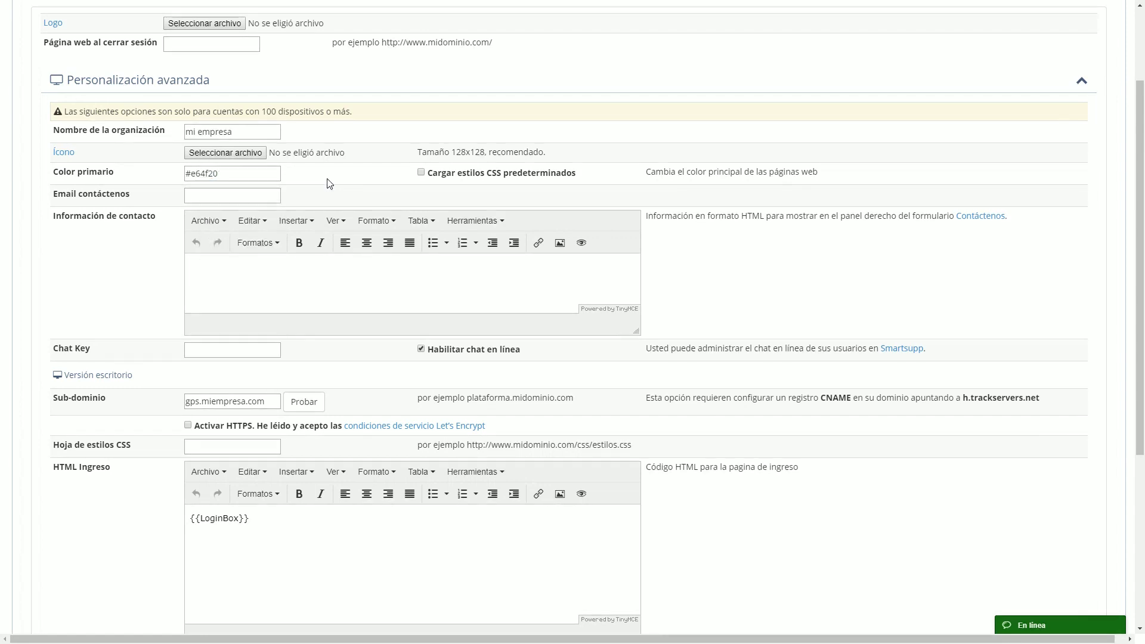
pyautogui.click(444, 175)
# - Enter the company's street address and, on a second line, its phone number as the contact information
pyautogui.scroll(2, 388, 173)
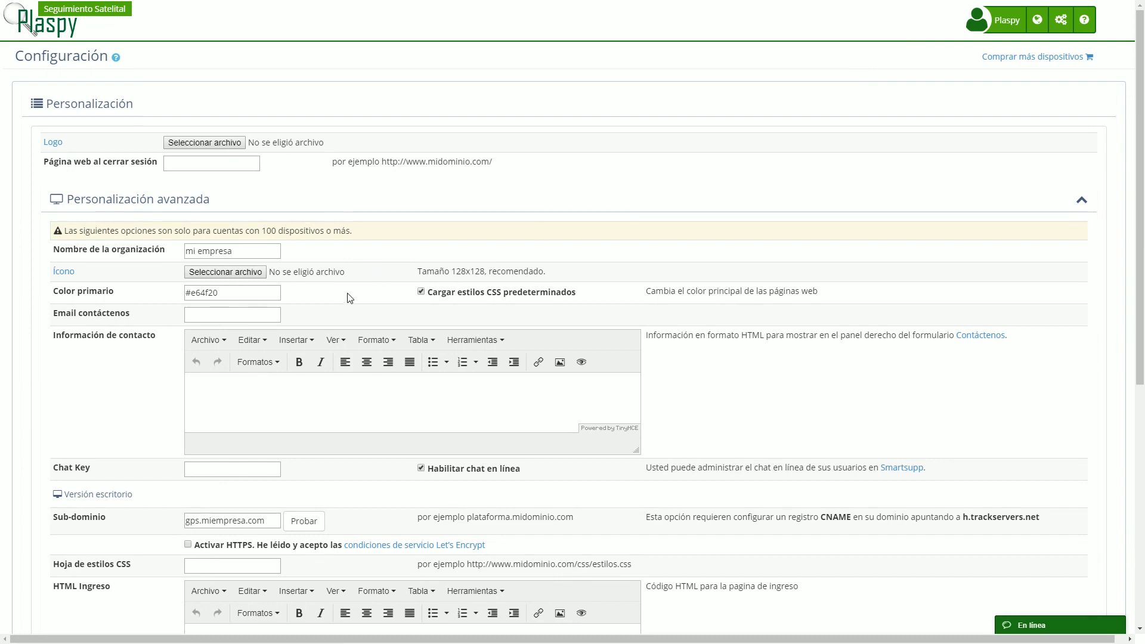
pyautogui.scroll(-2, 350, 299)
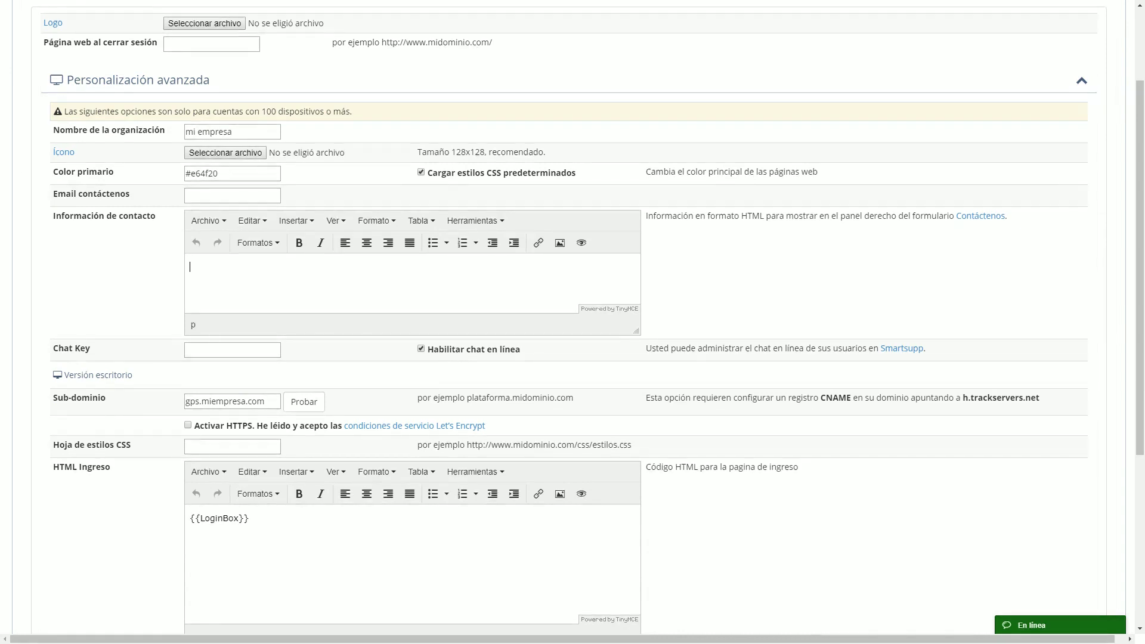
pyautogui.write('Ave')
pyautogui.write('nida alamos ')
pyautogui.write('fadsfdf')
pyautogui.hotkey('shift', 'Home')
pyautogui.write('+1 4834784')
# - Examine the online live chat window that users would see and close it again
pyautogui.scroll(-1, 143, 297)
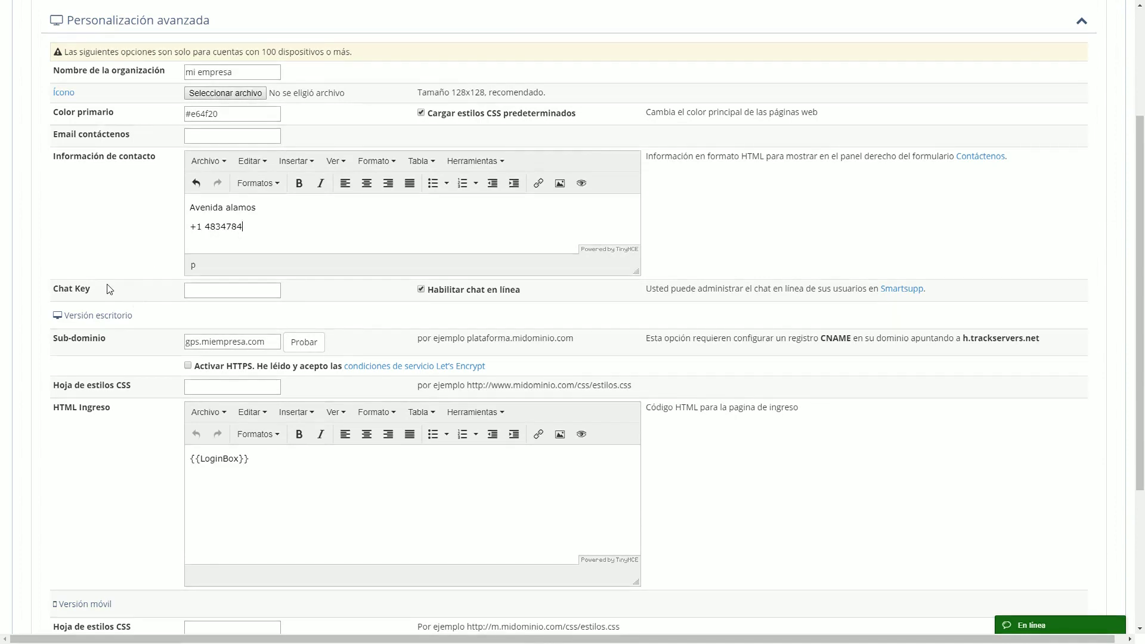
pyautogui.scroll(-1, 108, 286)
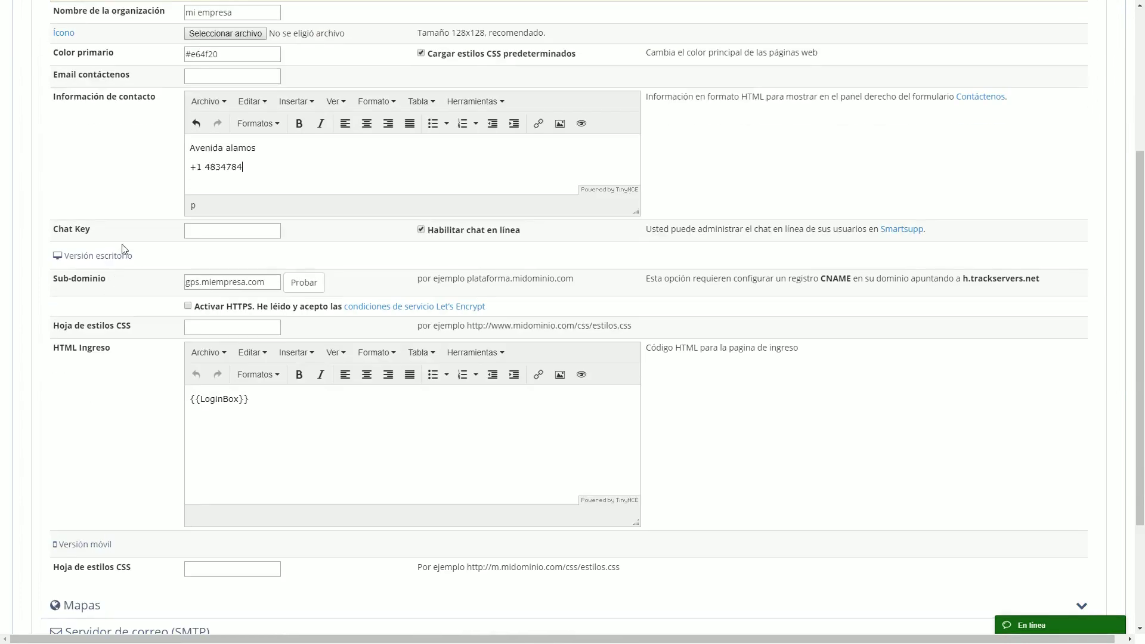
pyautogui.click(1023, 631)
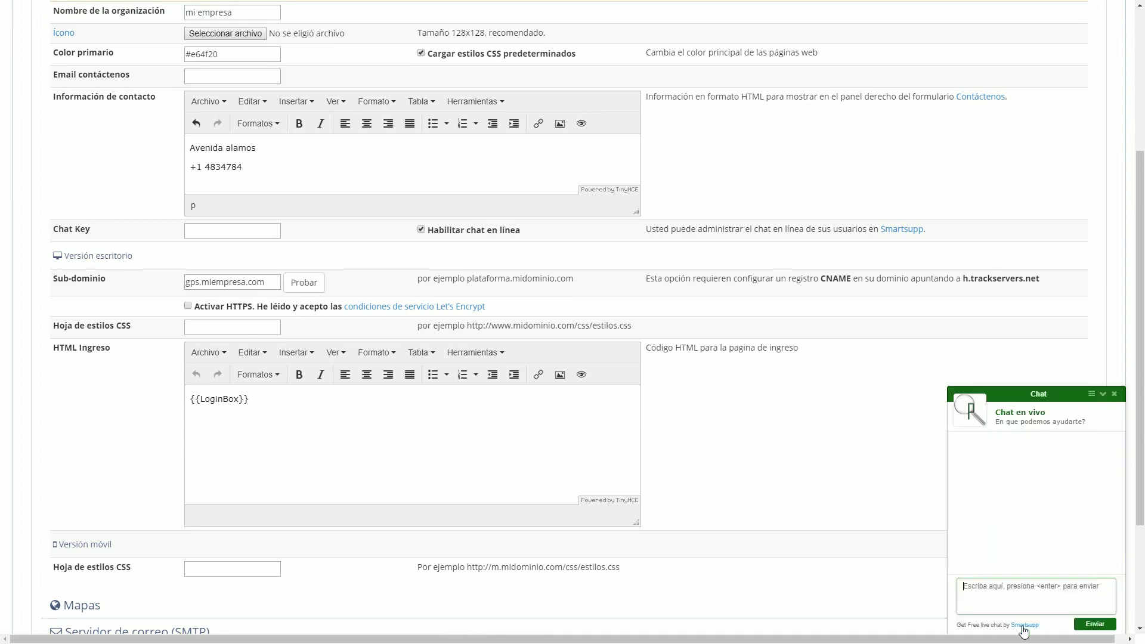
pyautogui.click(1114, 395)
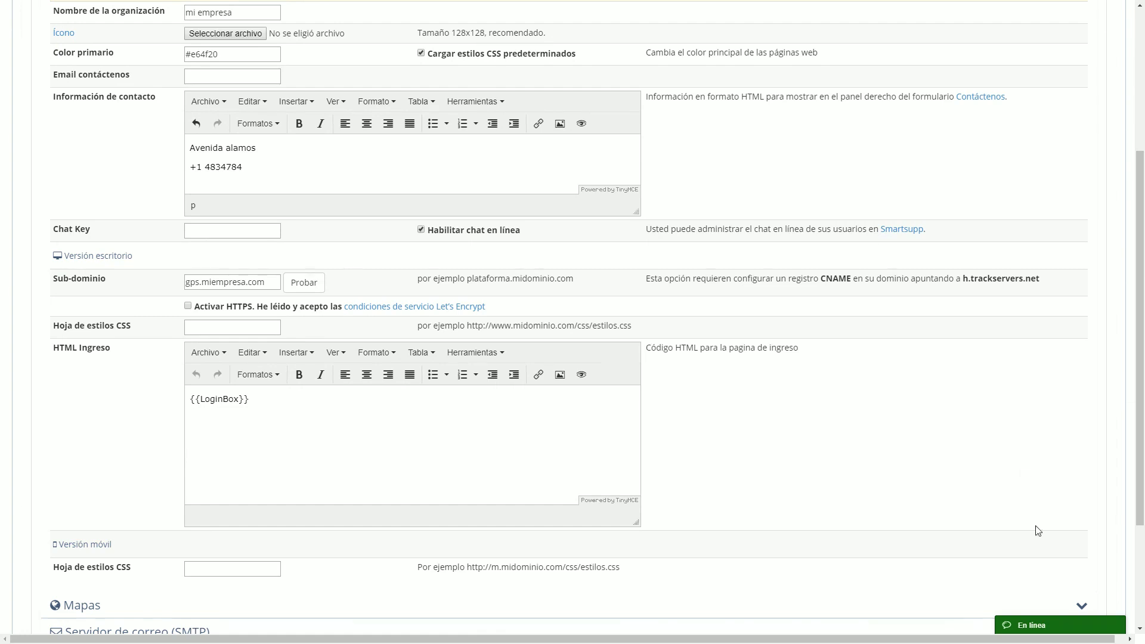
pyautogui.click(1038, 630)
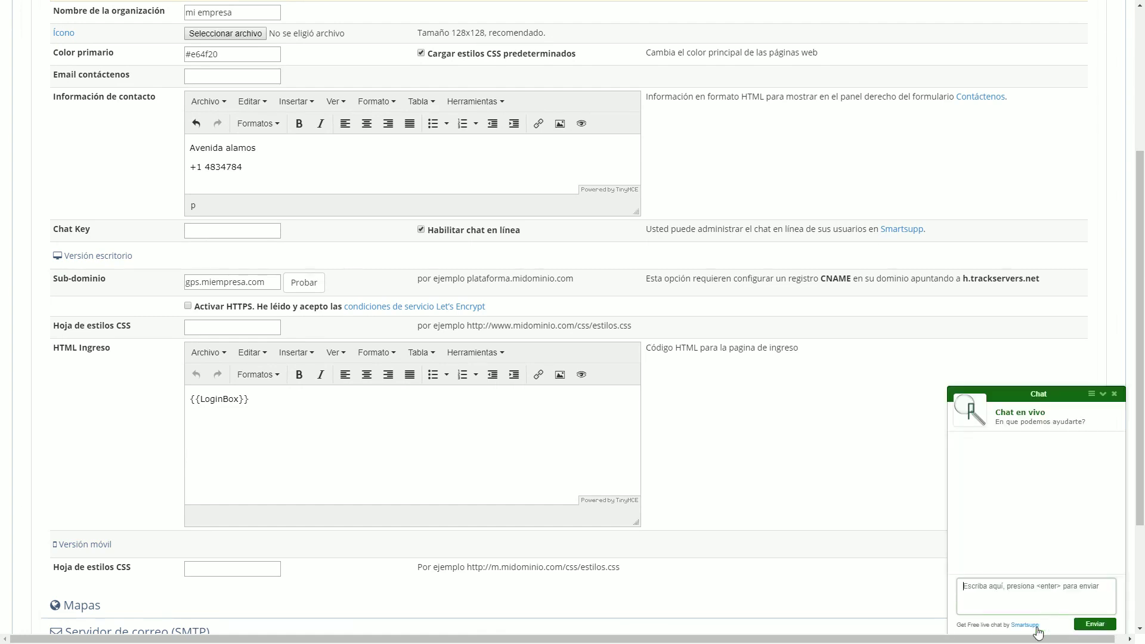
pyautogui.click(1114, 395)
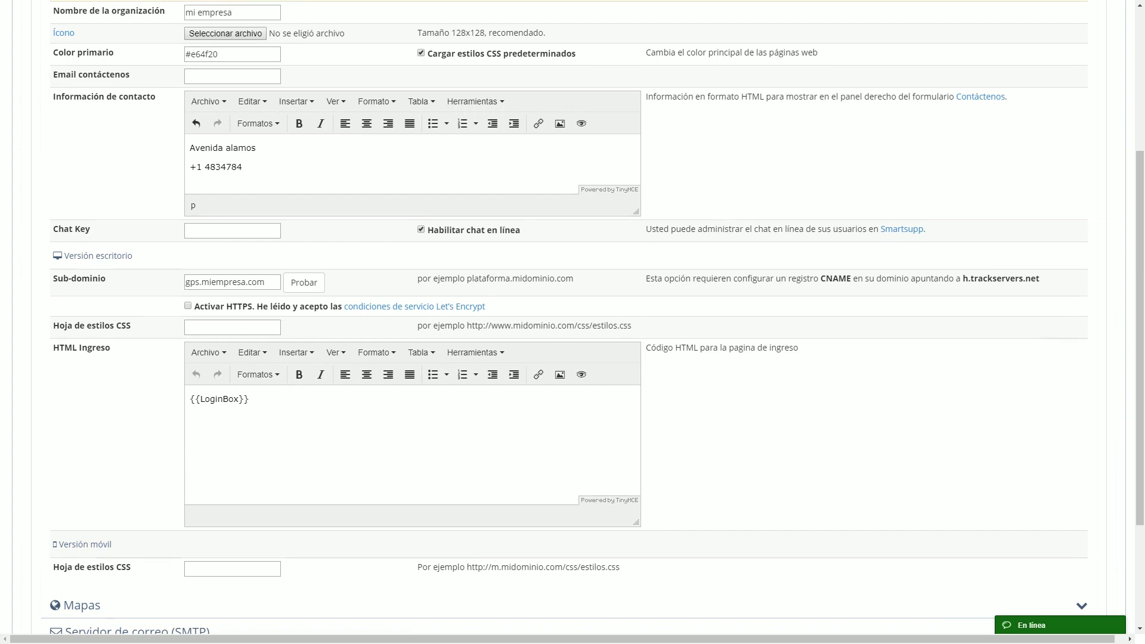
pyautogui.scroll(-2, 203, 179)
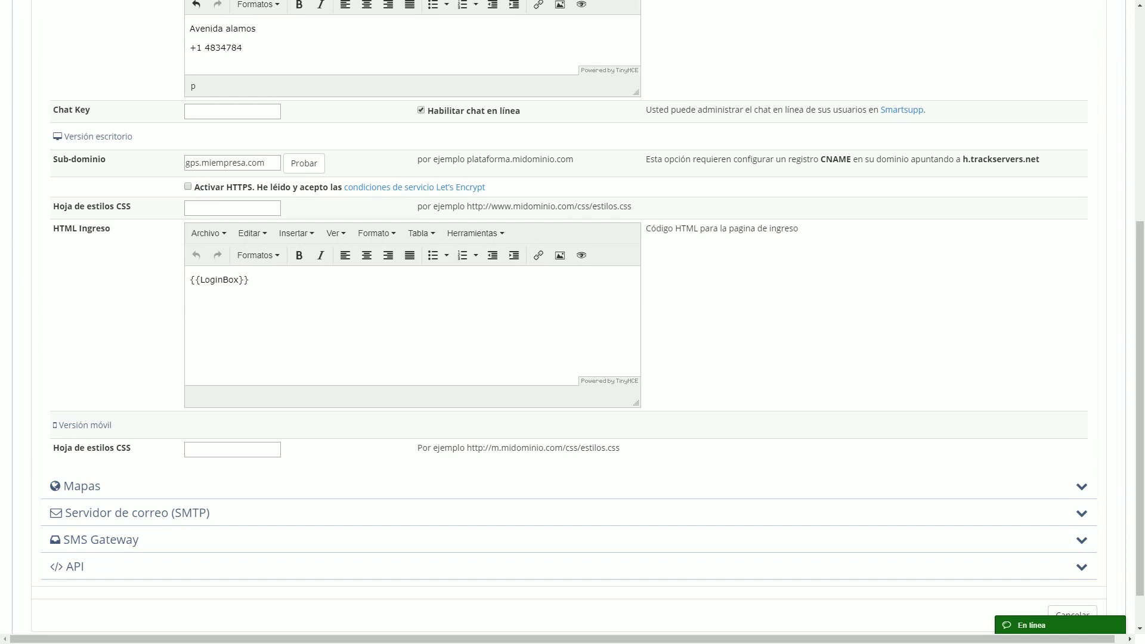
pyautogui.tripleClick(233, 166)
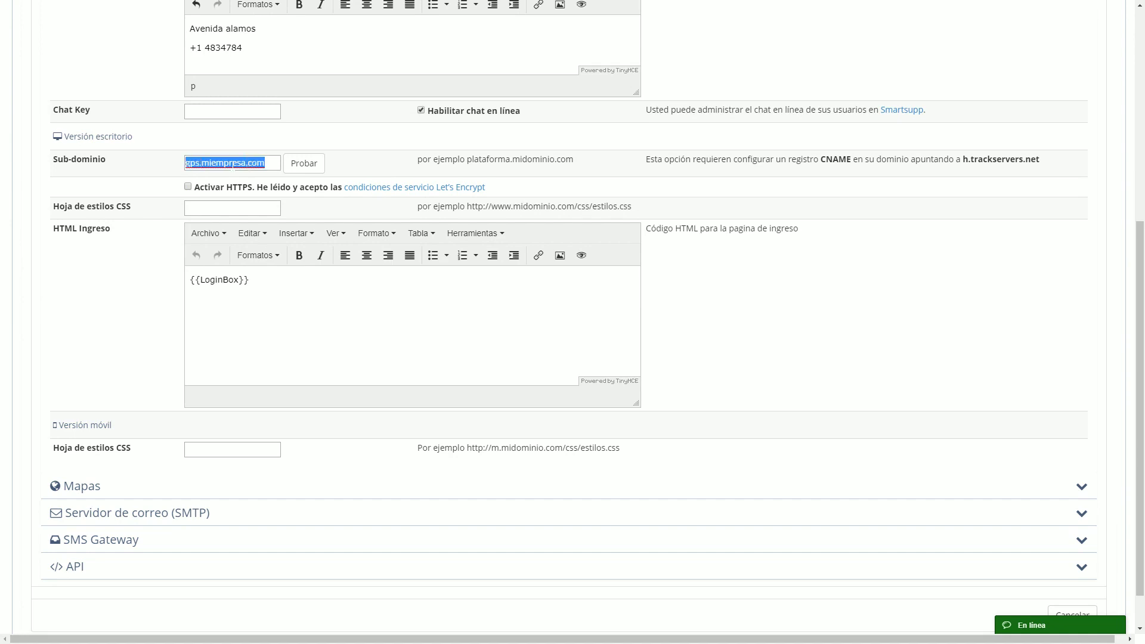
pyautogui.click(190, 179)
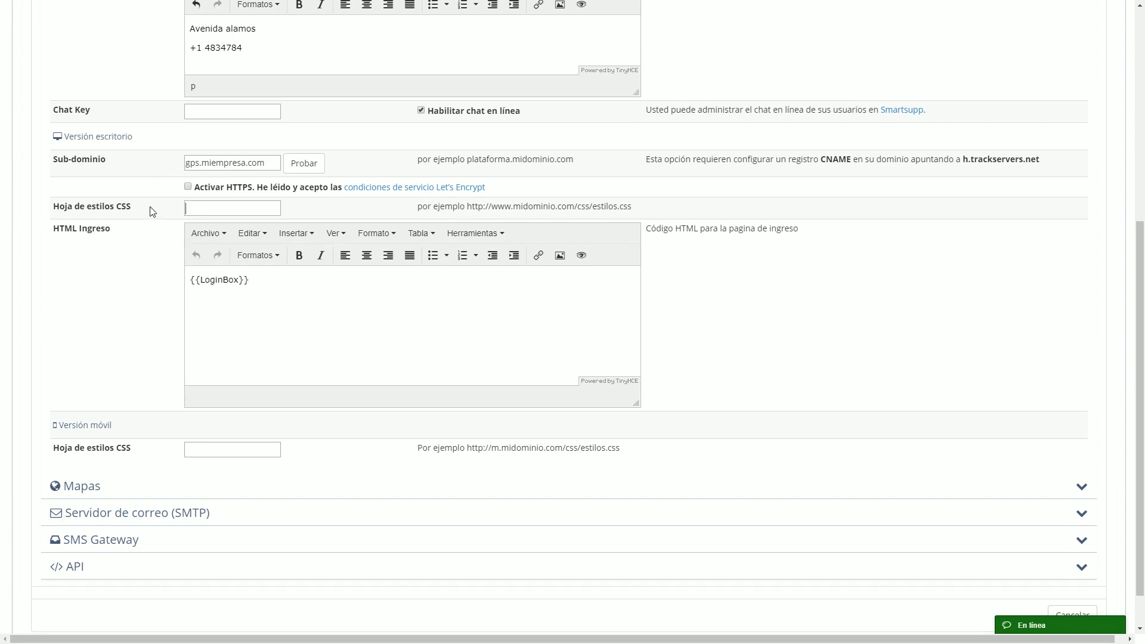
# - Add the line "Bienvenido a mi empresa" above {{LoginBox}} in the login page HTML
pyautogui.scroll(-1, 143, 214)
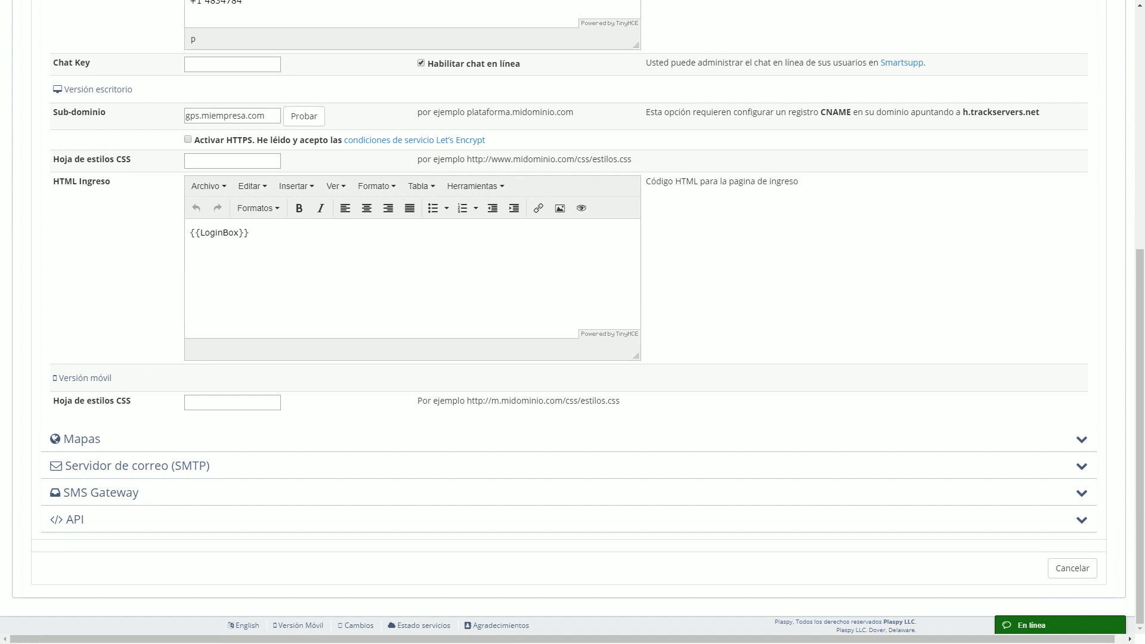
pyautogui.click(327, 280)
pyautogui.press('Home')
pyautogui.press('Return')
pyautogui.press('Up')
pyautogui.write('Bienvenido a mi empresa')
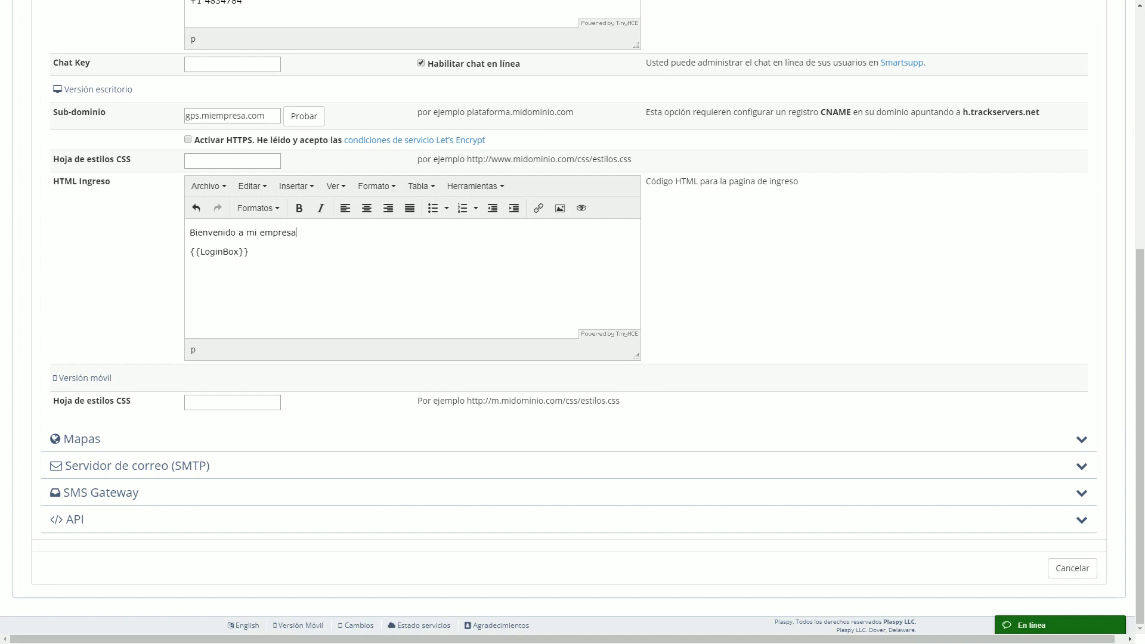
# - Remove the welcome line from the login page HTML, leaving only {{LoginBox}}
pyautogui.hotkey('shift', 'Home')
pyautogui.press('Delete')
pyautogui.press('Delete')
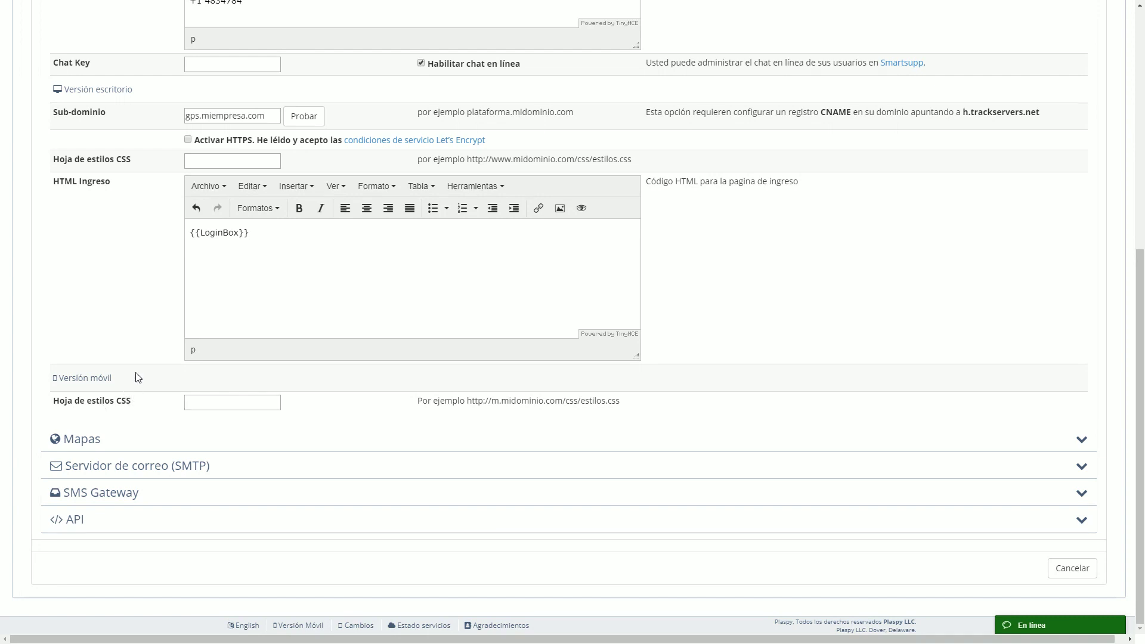
# - Collapse the advanced personalization section and examine the API key settings for the map providers
pyautogui.scroll(6, 121, 357)
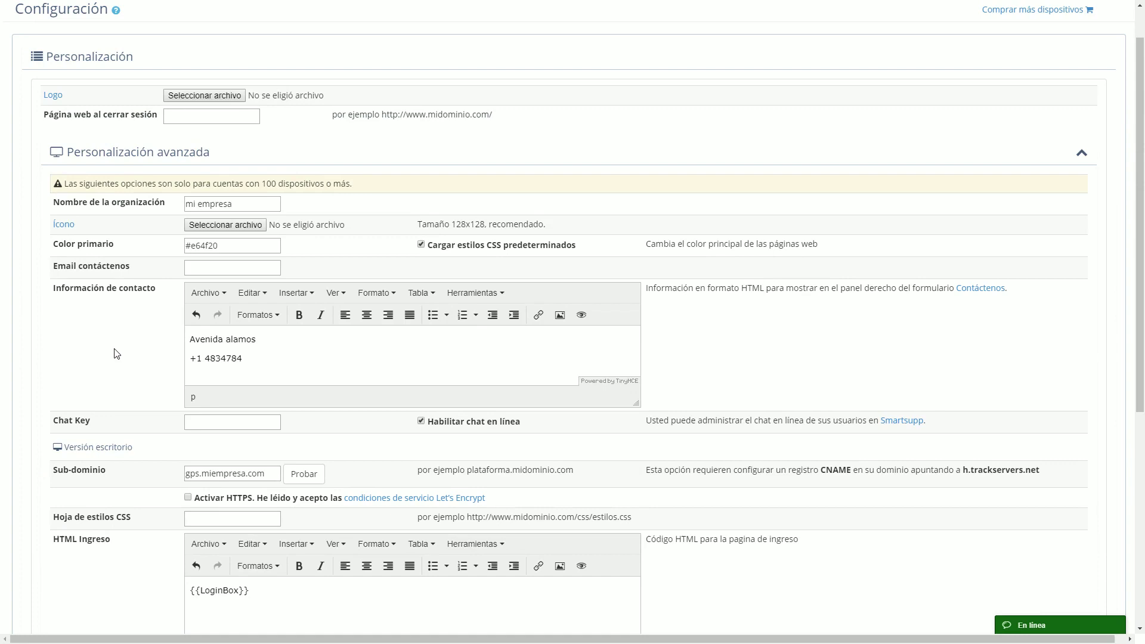
pyautogui.click(135, 158)
pyautogui.click(79, 231)
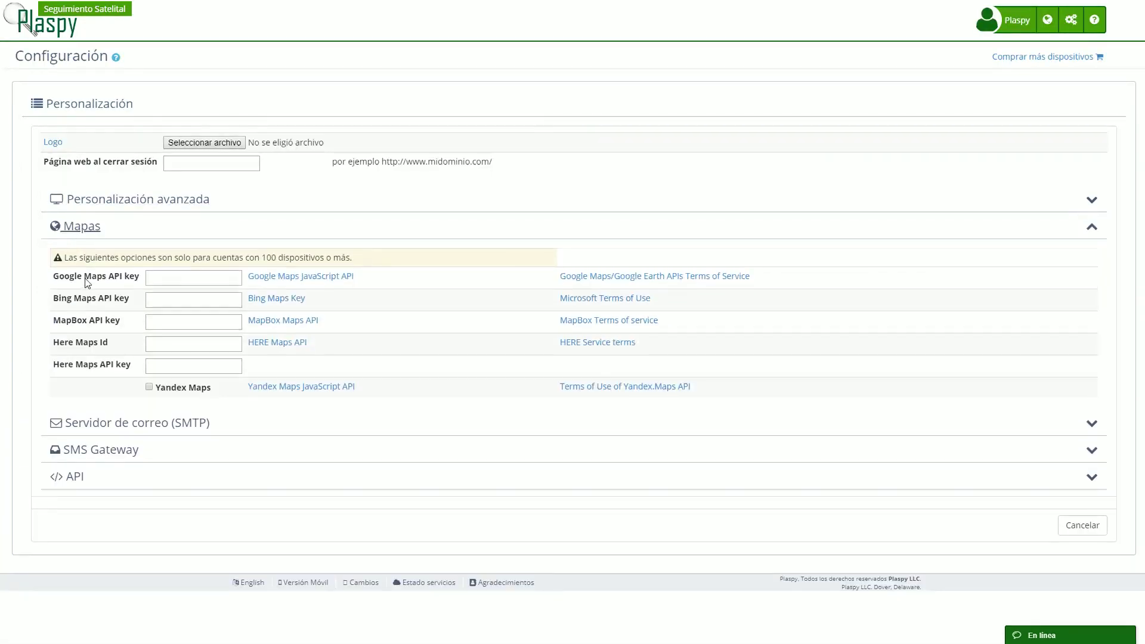
pyautogui.click(149, 278)
pyautogui.click(73, 230)
# - Open the mail server settings, enter the sender's e-mail address, and set the SMTP server to smtp.gmail.com
pyautogui.click(147, 263)
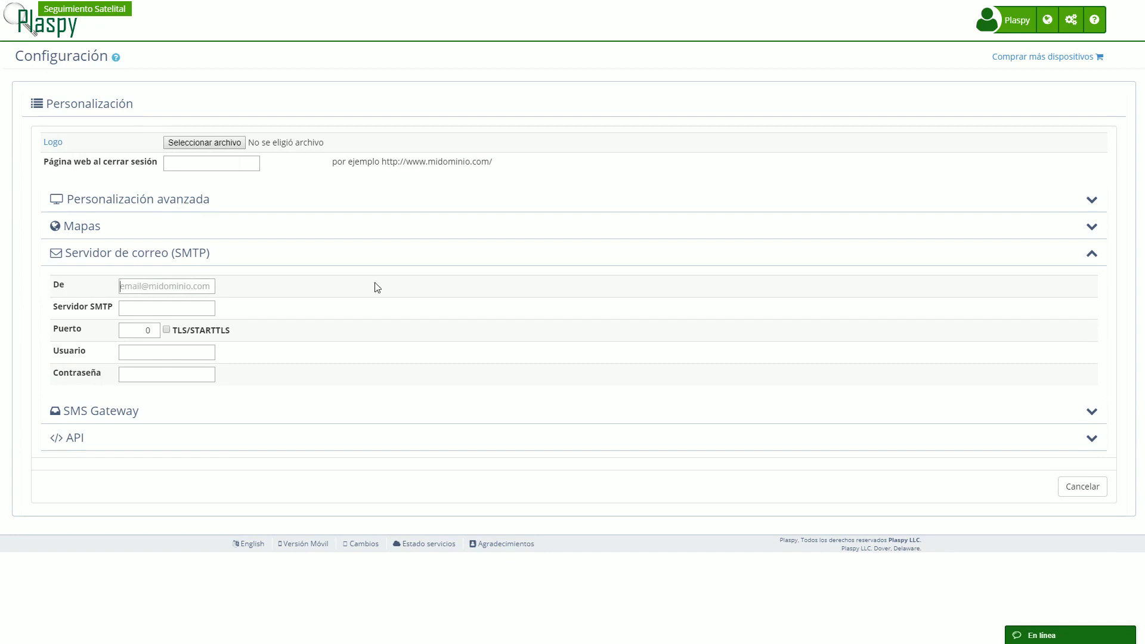
pyautogui.write('usuario@')
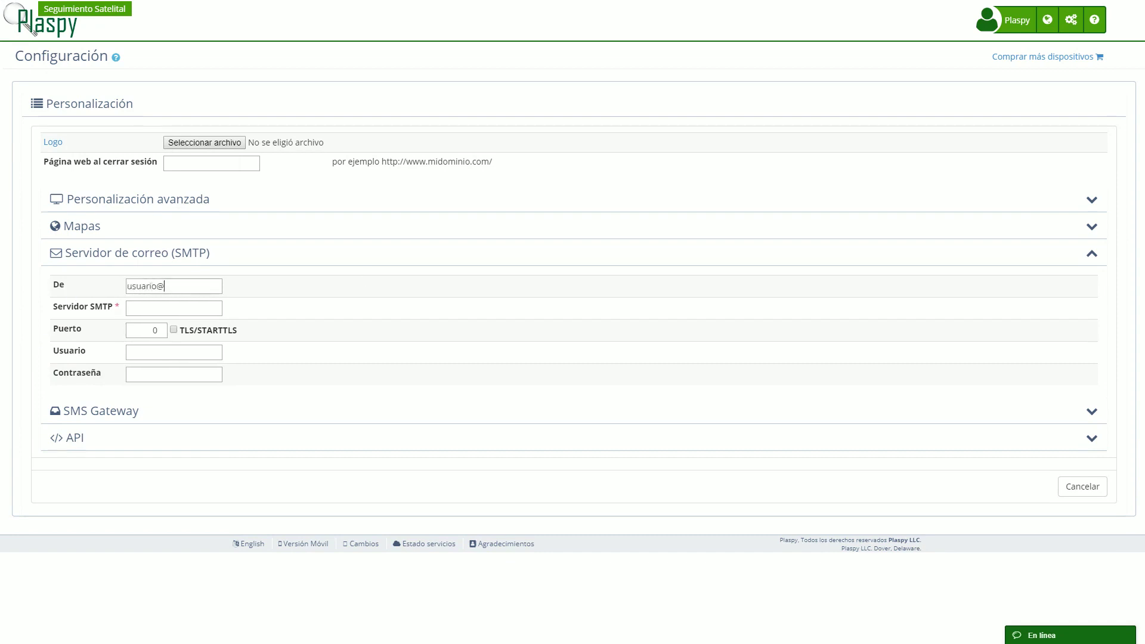
pyautogui.write('gmail.com')
pyautogui.click(174, 307)
pyautogui.write('smtp.gmail.com')
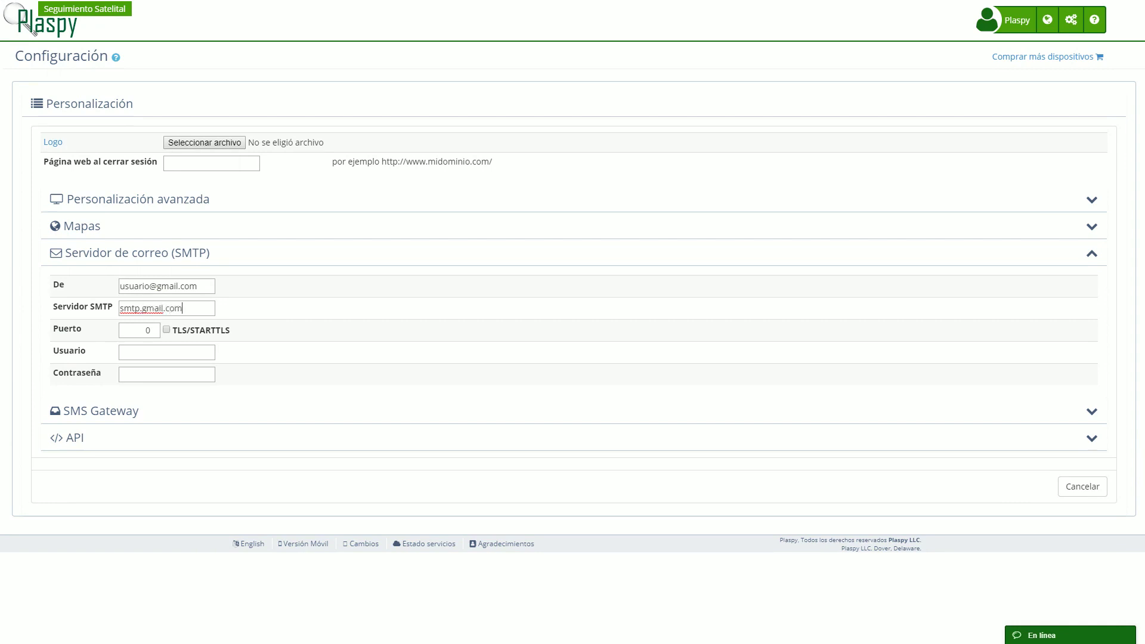
# - Set the SMTP port to 465 with TLS/STARTTLS enabled, and enter the mail account's user e-mail and password
pyautogui.press('Tab')
pyautogui.write('465')
pyautogui.press('Tab')
pyautogui.write('usuario@gmail.com')
pyautogui.press('Tab')
pyautogui.write('********')
# - Change the domain of the sender's e-mail address to miempresa.com and collapse the mail server settings
pyautogui.doubleClick(176, 286)
pyautogui.write('miempresa.com')
pyautogui.press('Tab')
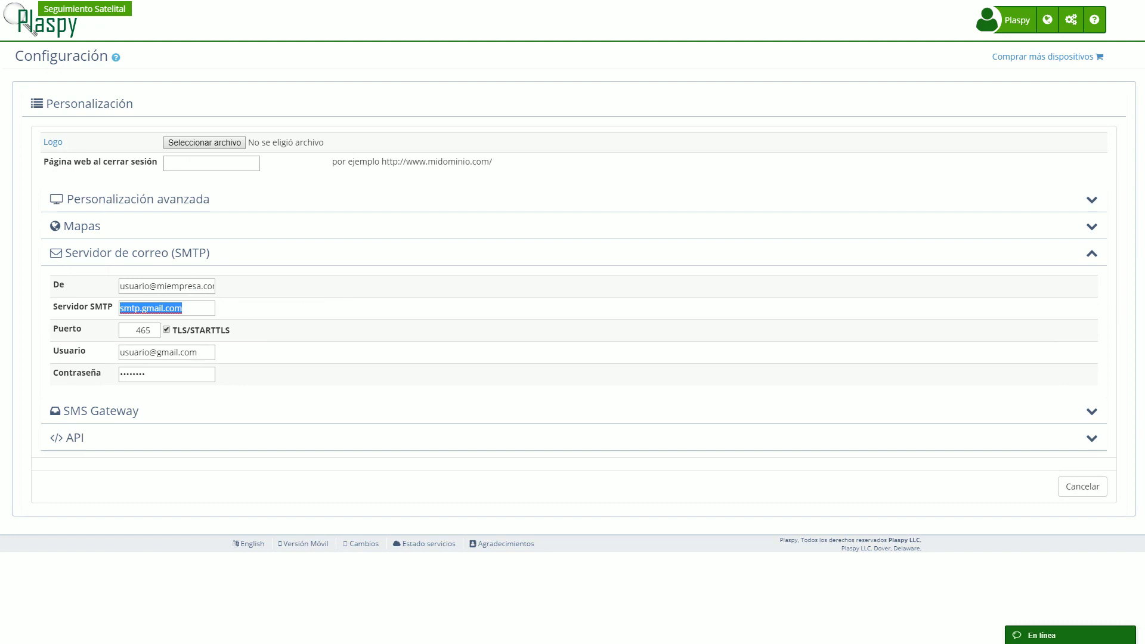
pyautogui.click(148, 256)
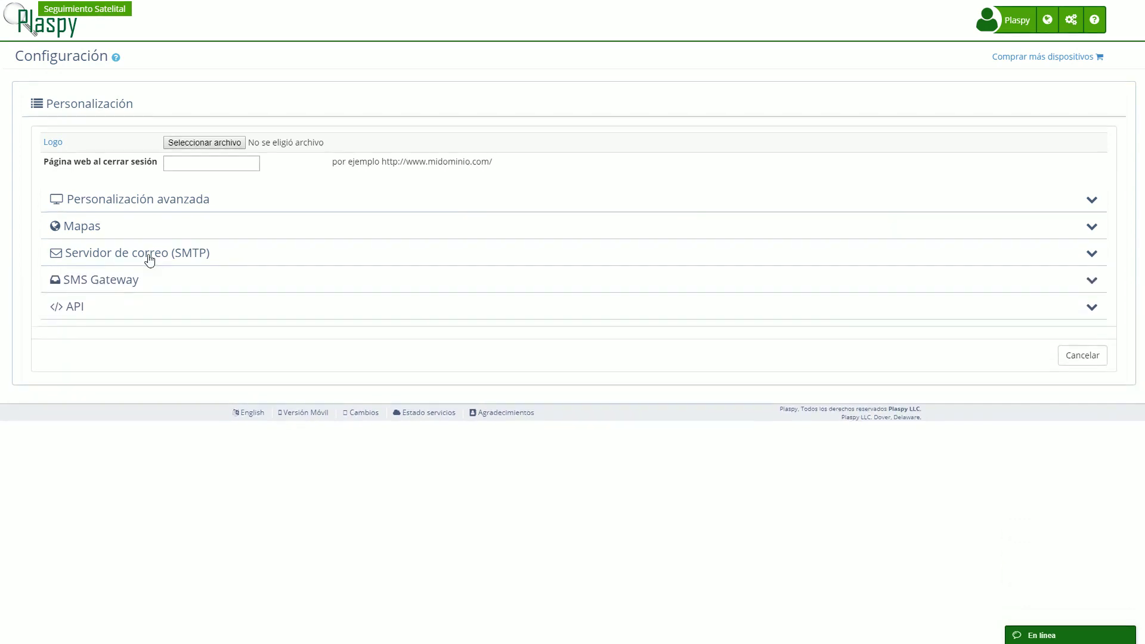
# - Examine the SMS gateway settings and the API section with its key
pyautogui.click(116, 287)
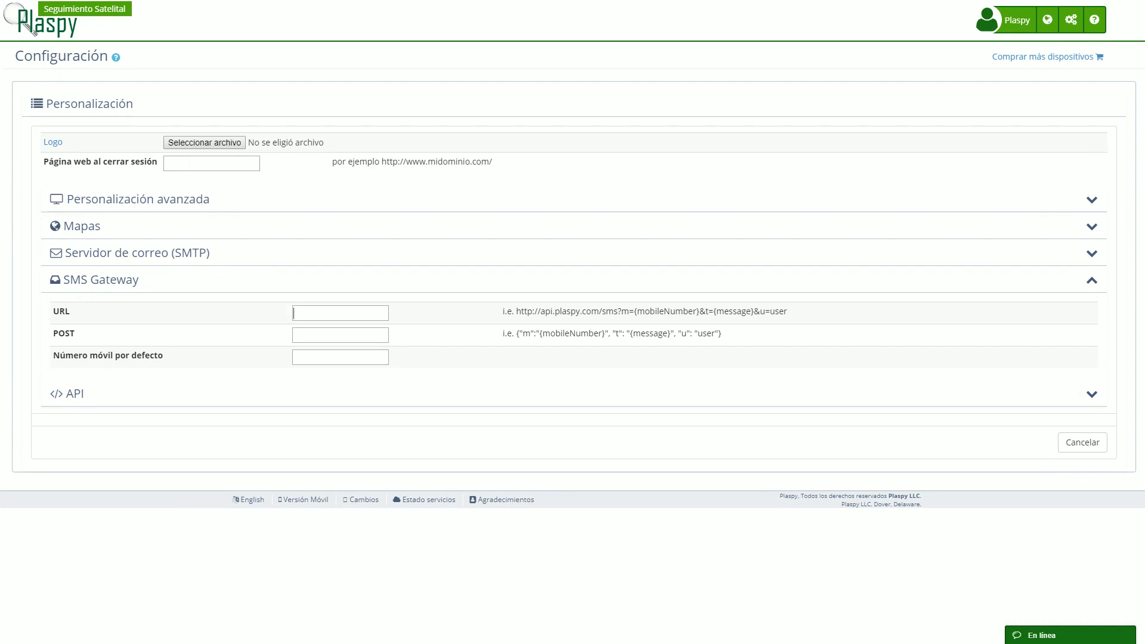
pyautogui.click(91, 286)
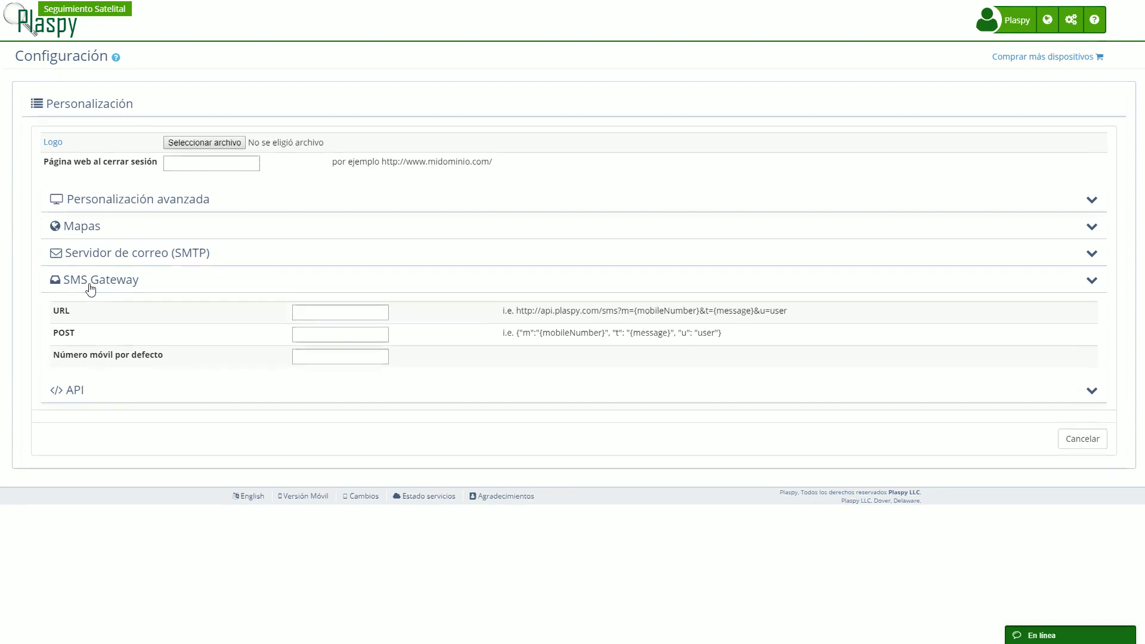
pyautogui.click(69, 312)
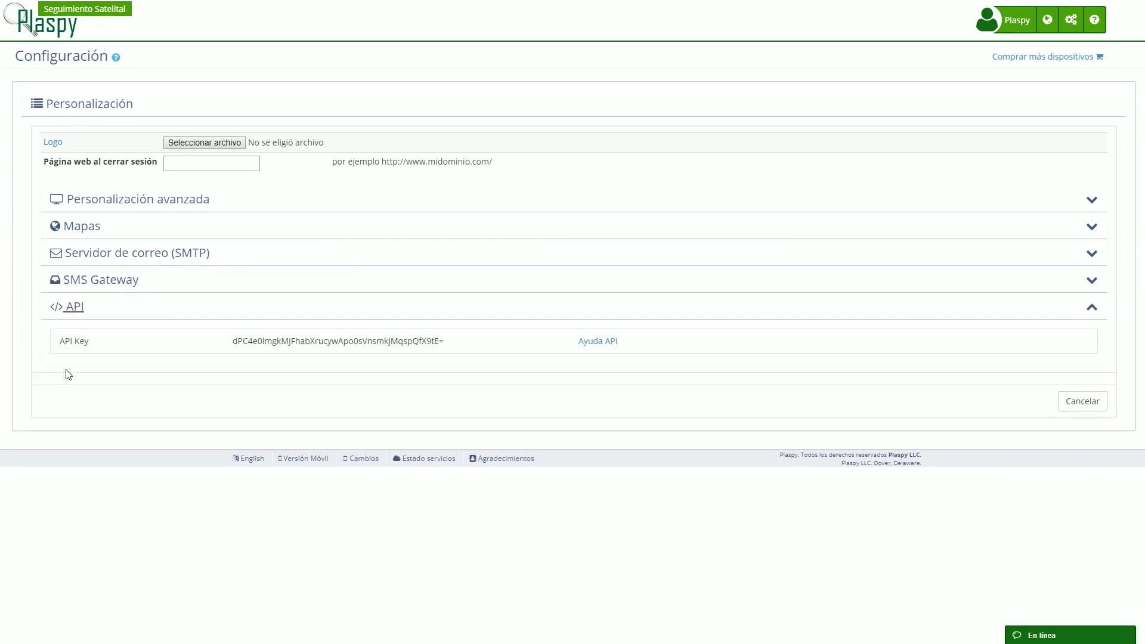